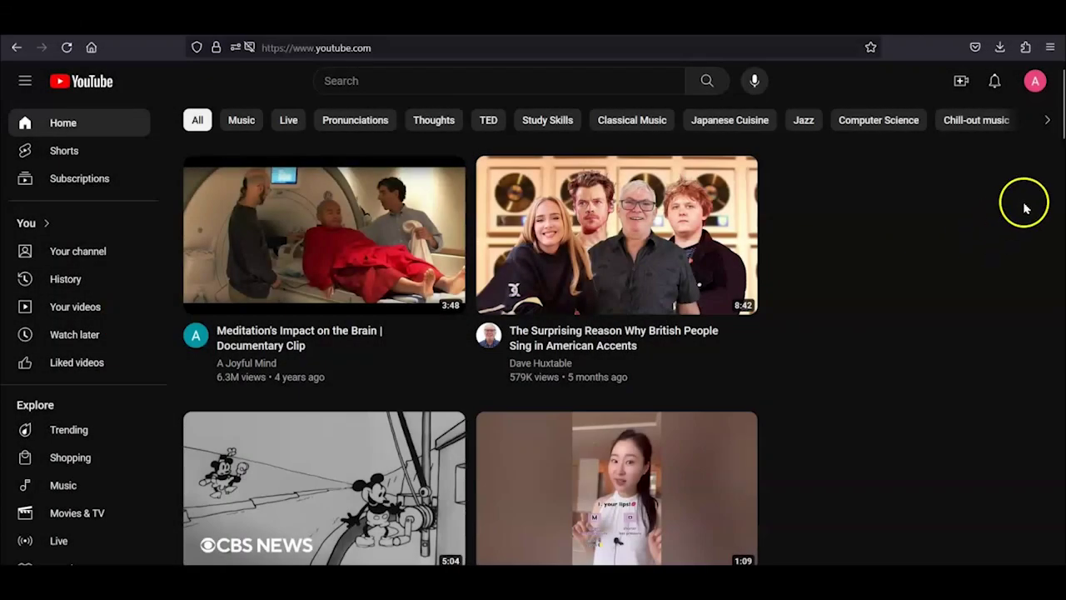
Step: Switch to YouTube Studio and upload the video file named Demo from the Demo Videos folder
left_click(1033, 83)
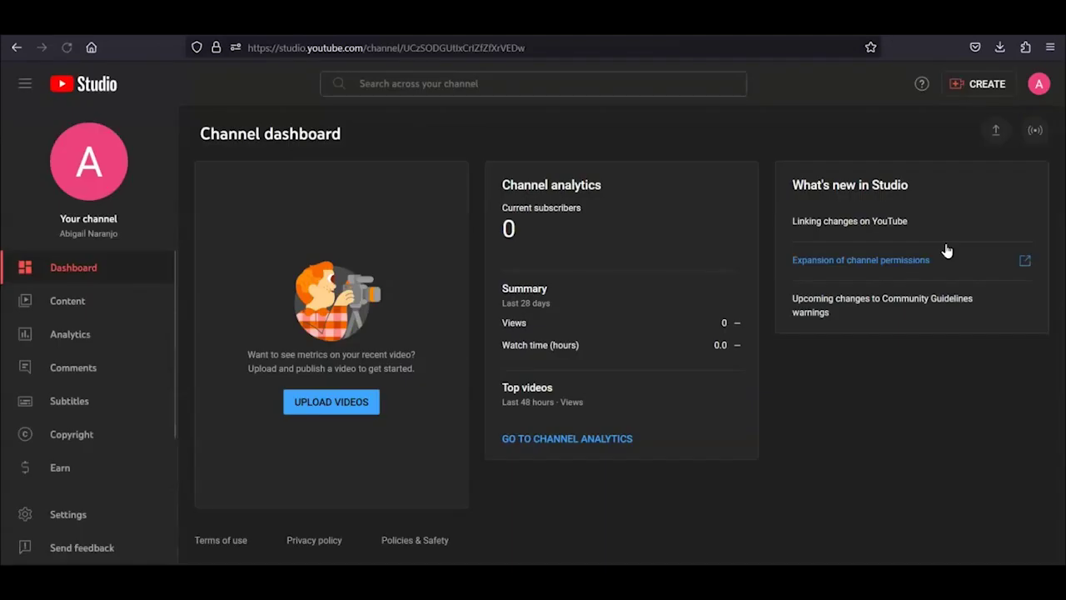
left_click(966, 89)
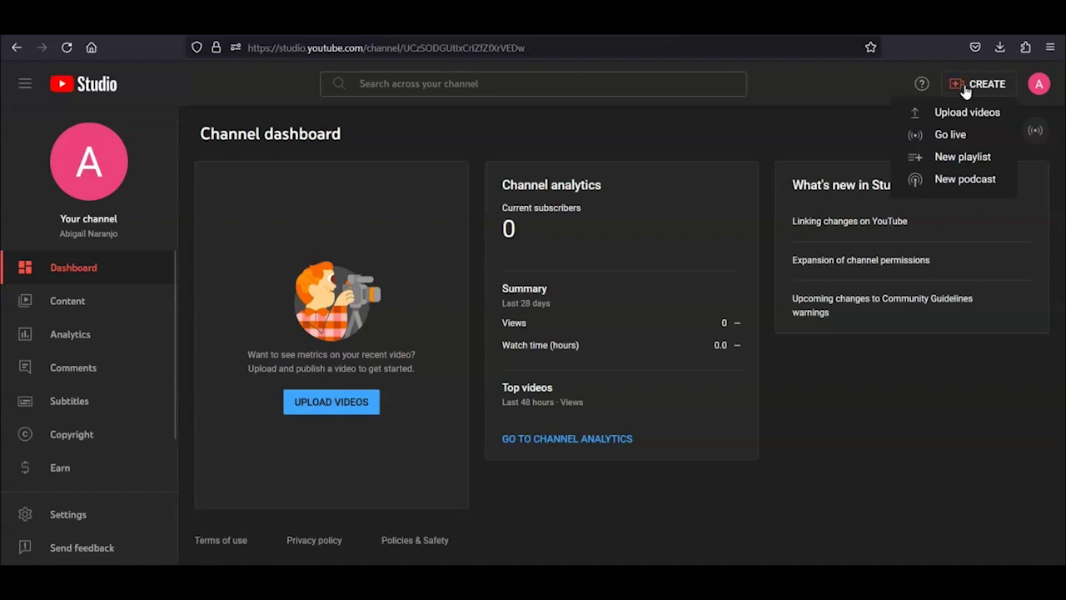
left_click(964, 111)
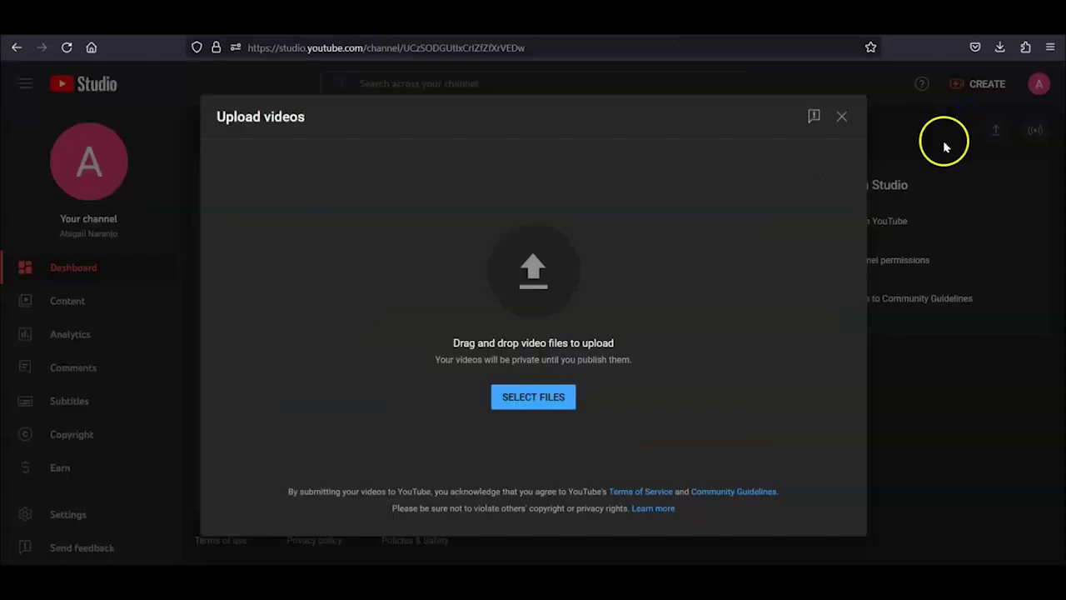
left_click(559, 410)
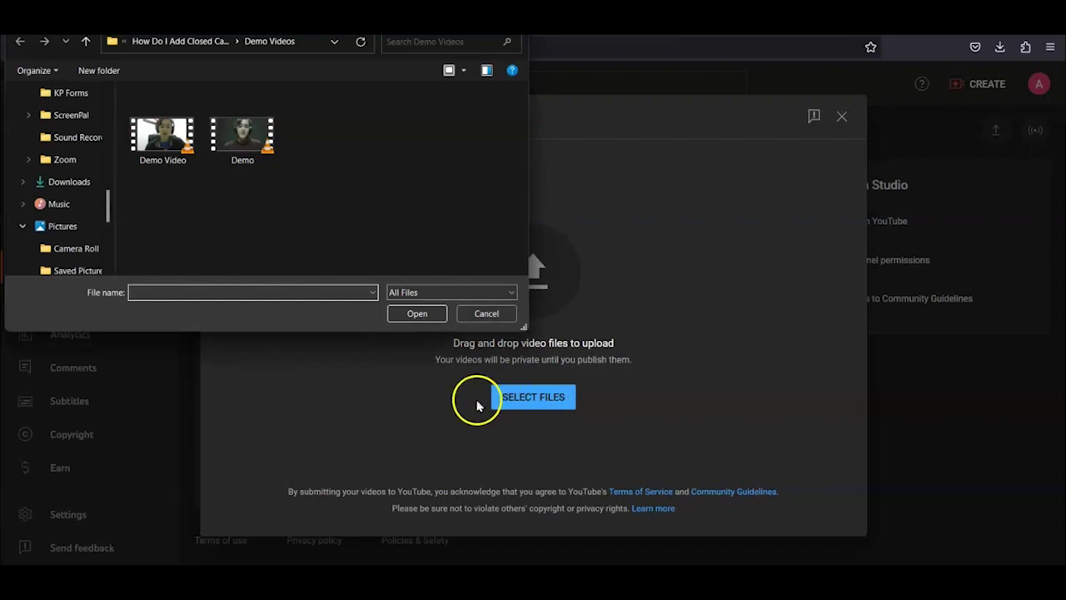
double_click(263, 142)
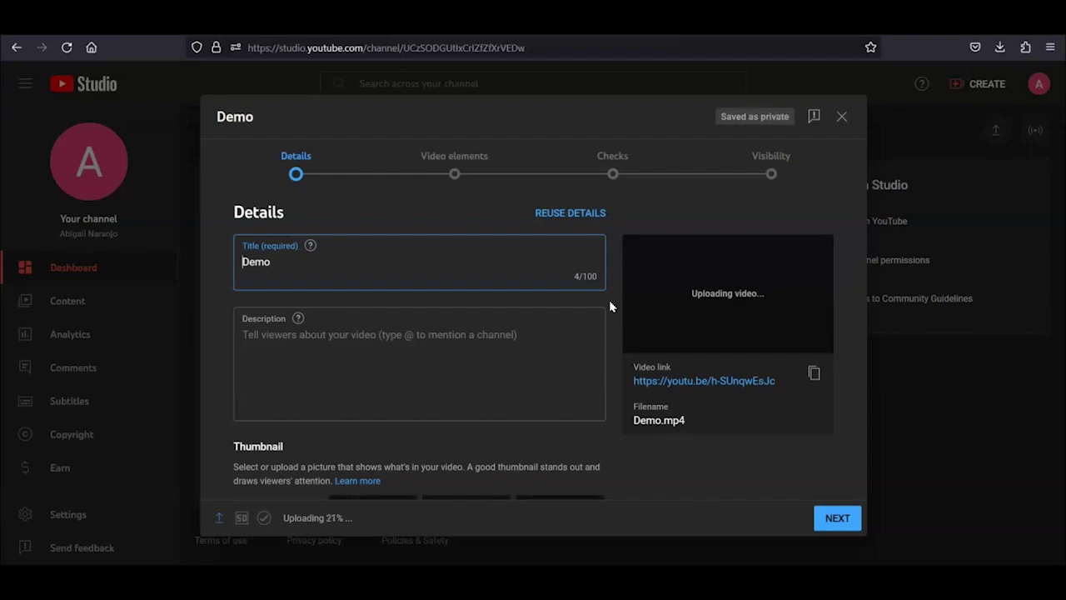
Step: Mark the Demo video as not made for kids
scroll(610, 306, "down", 5)
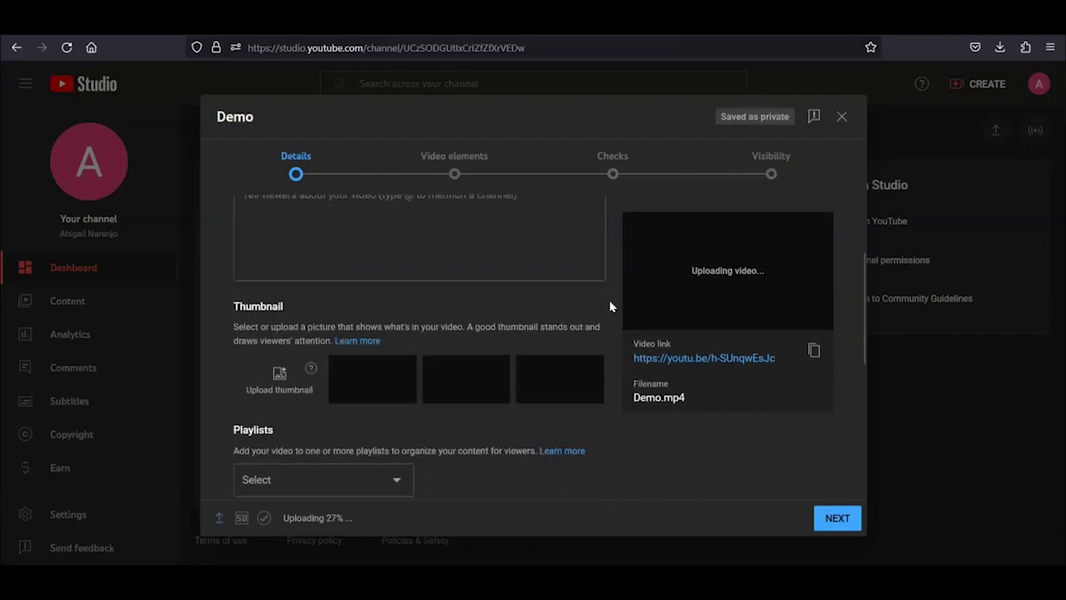
scroll(610, 307, "down", 3)
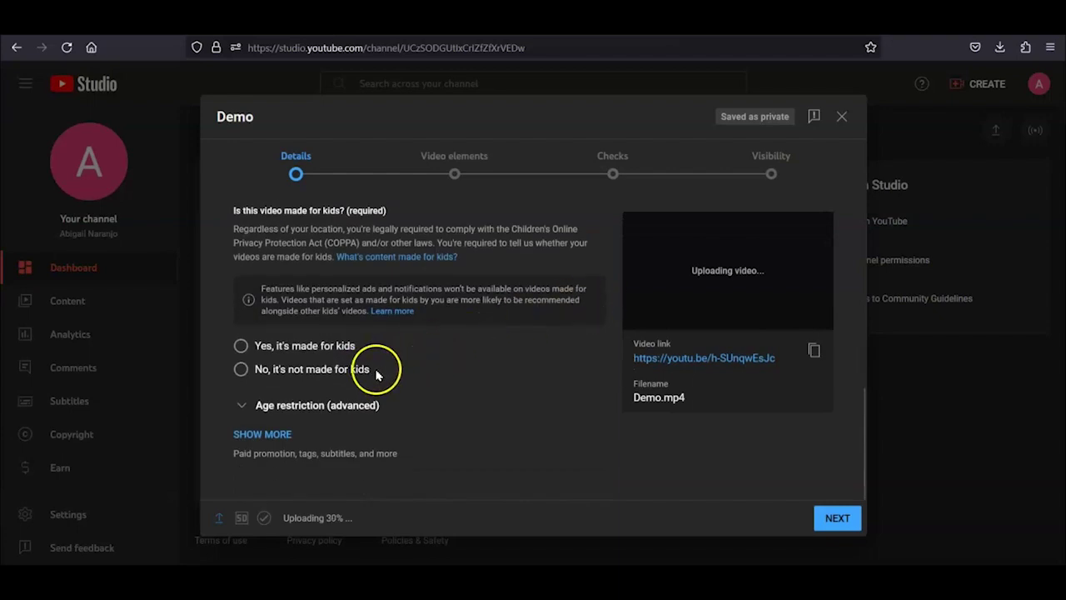
left_click(350, 374)
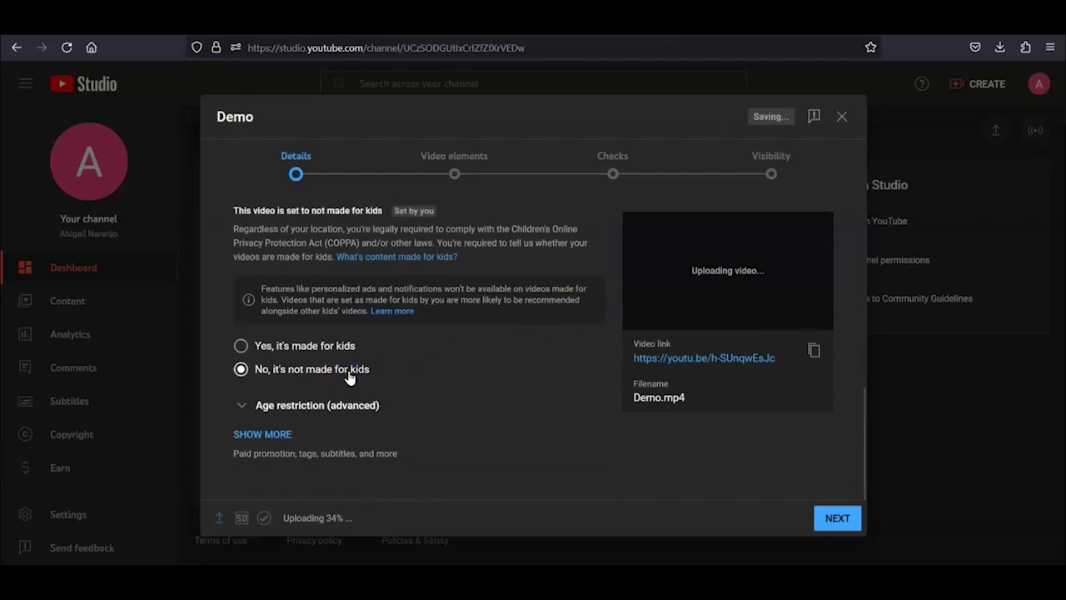
Step: Expand the additional video details and set the video language to English
left_click(265, 434)
scroll(637, 442, "down", 1)
scroll(637, 442, "down", 6)
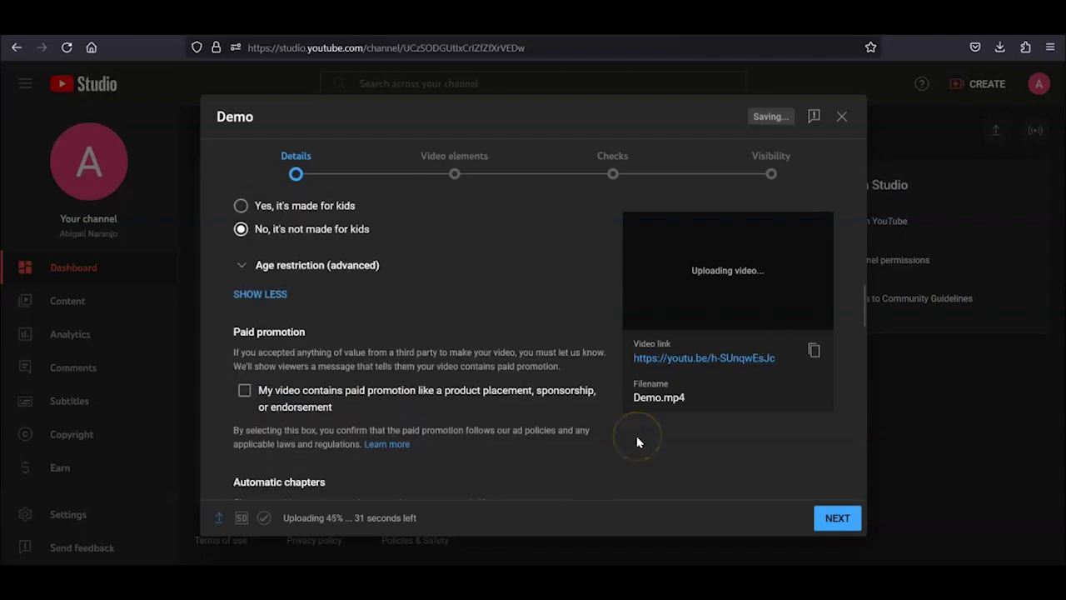
scroll(637, 442, "down", 2)
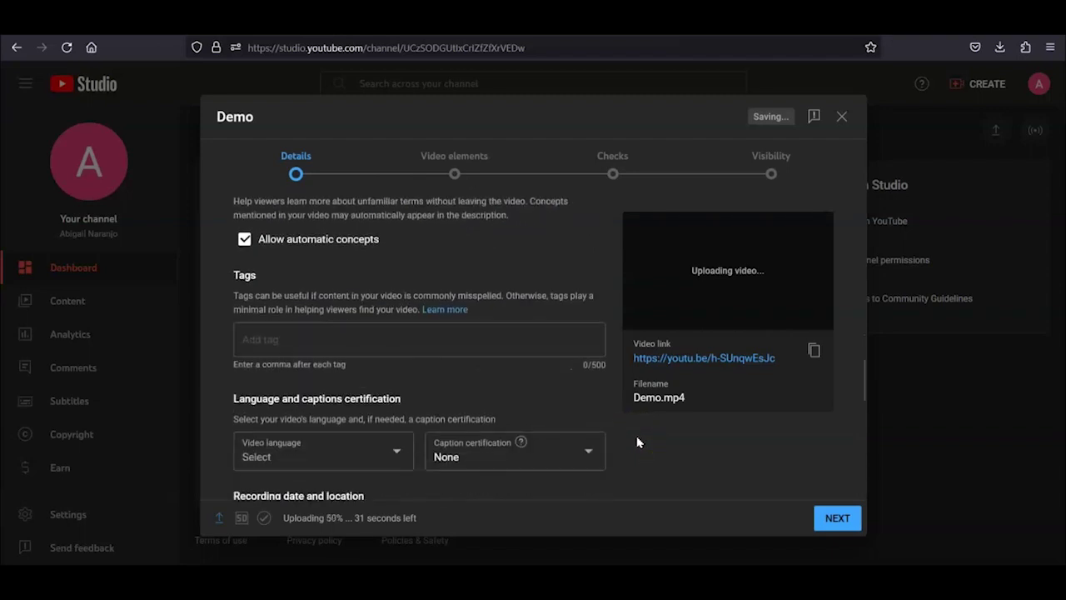
left_click(391, 387)
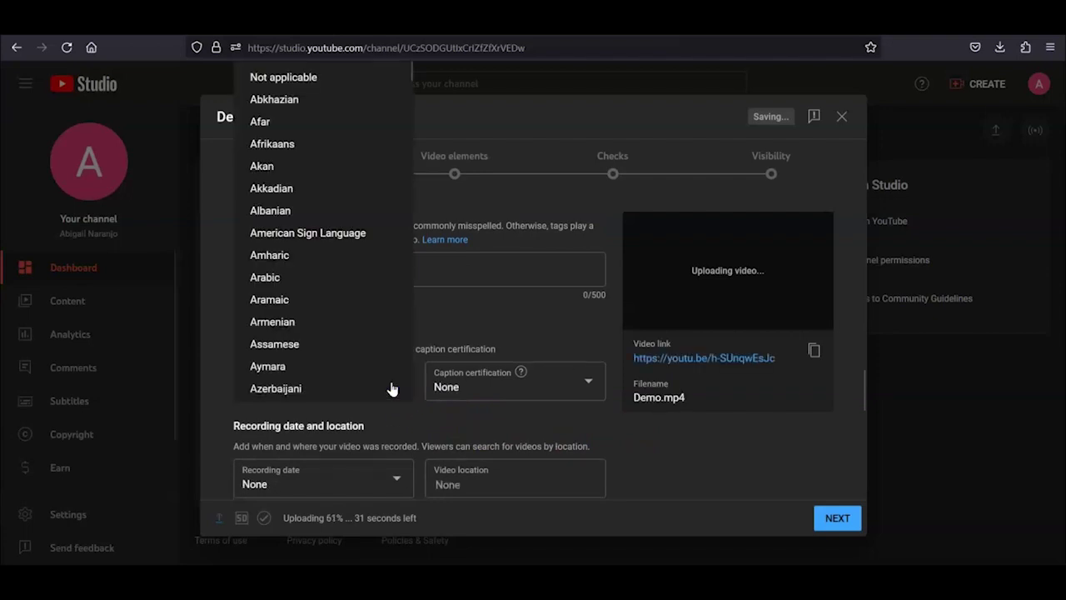
scroll(278, 305, "down", 9)
left_click(279, 305)
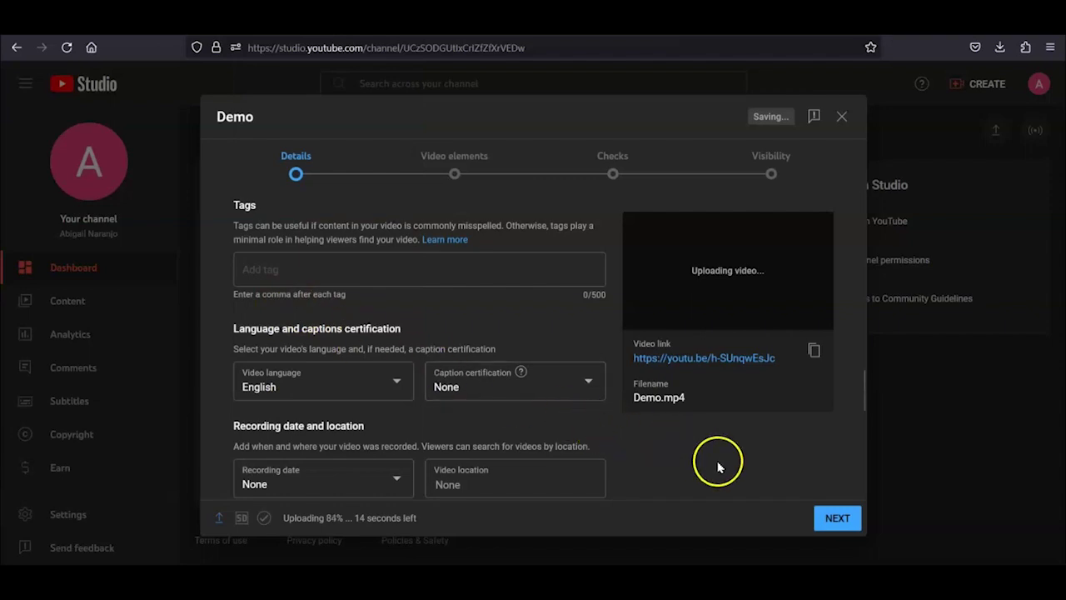
Step: Proceed to the visibility settings, save the Demo video as Unlisted and dismiss the published confirmation
left_click(823, 518)
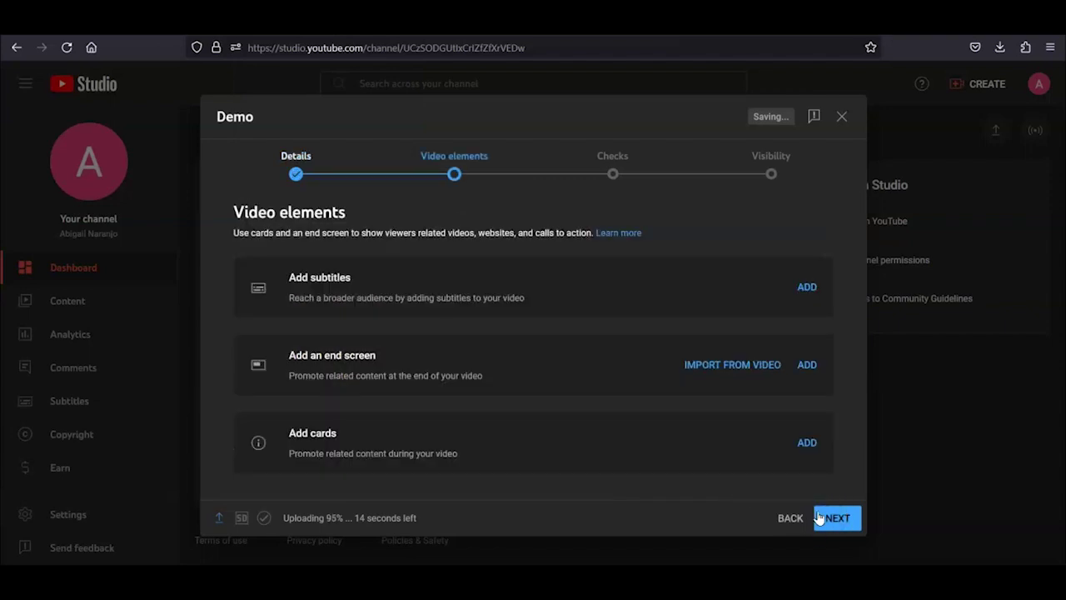
left_click(825, 518)
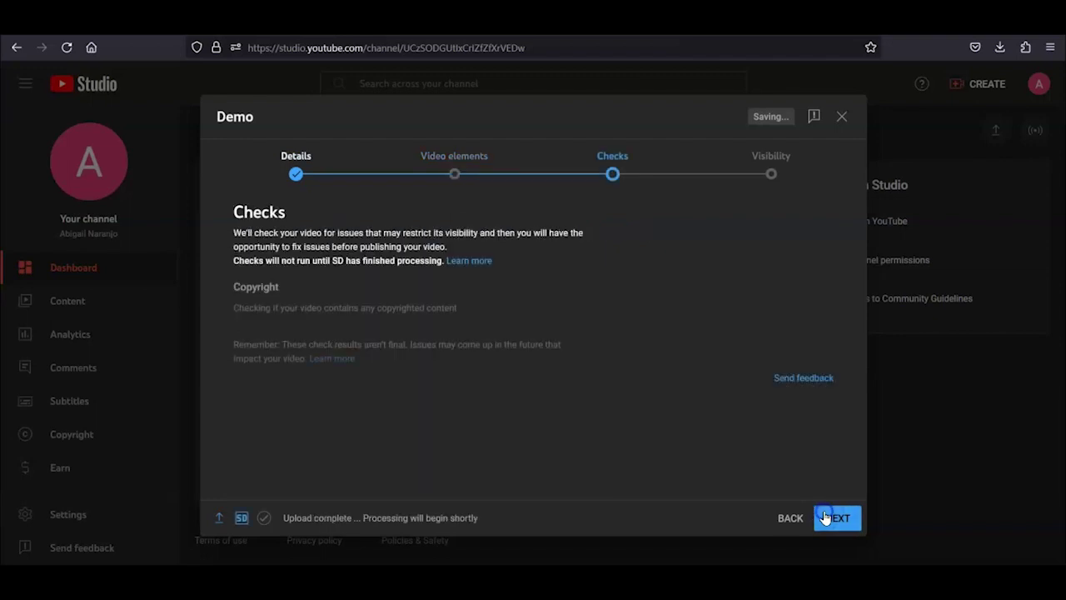
left_click(825, 518)
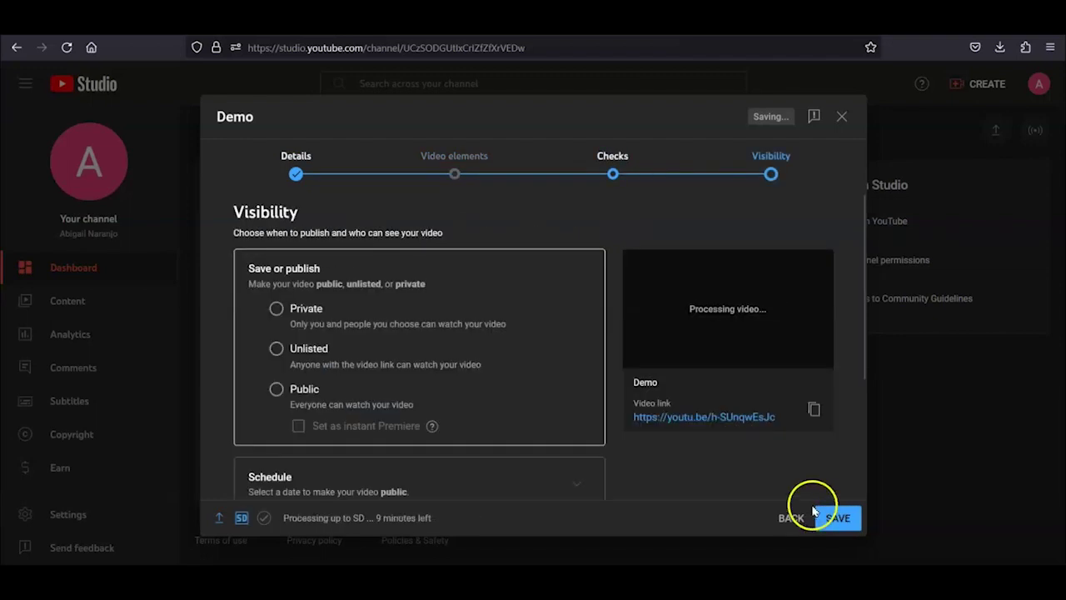
left_click(288, 354)
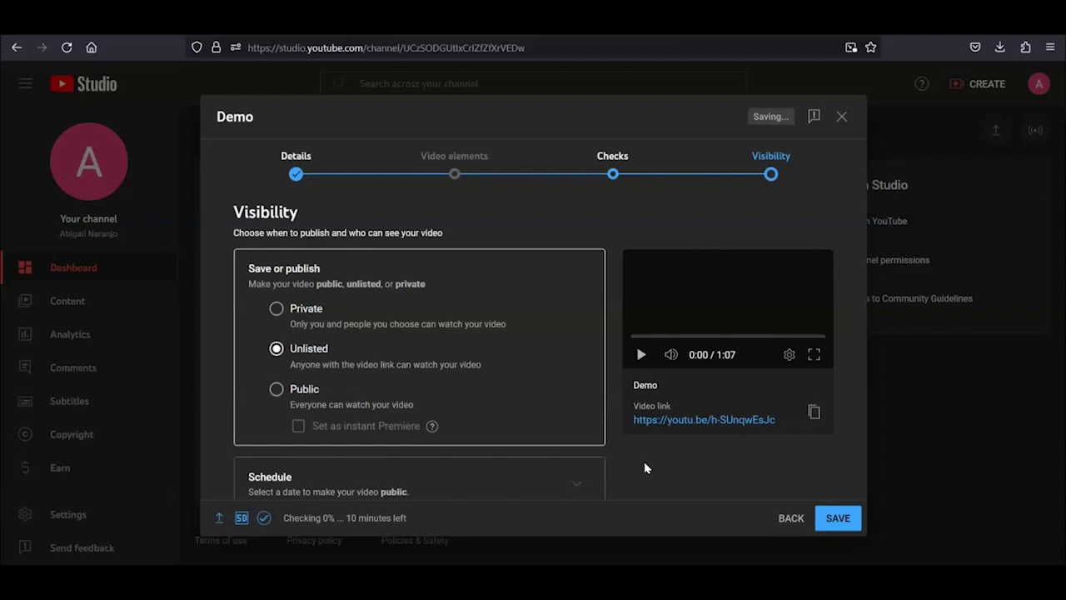
left_click(838, 521)
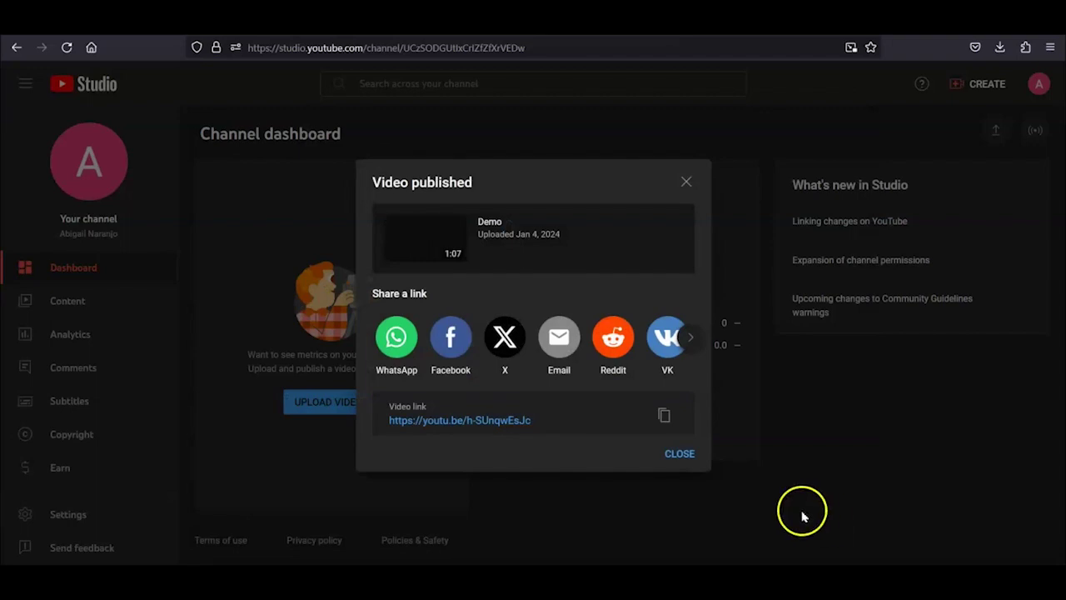
left_click(677, 459)
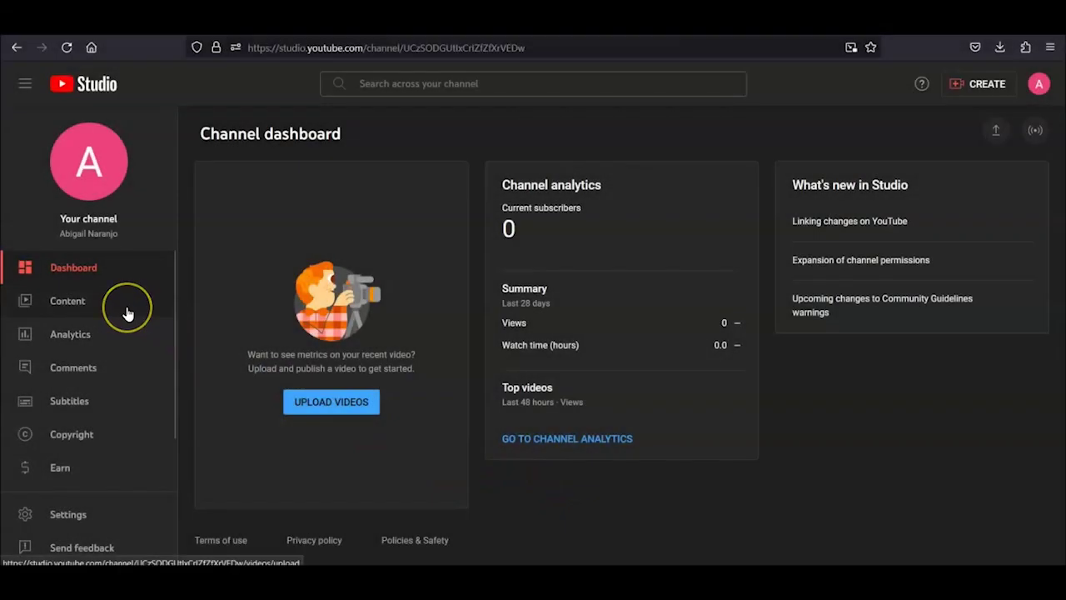
Step: View the caption options for the Demo video in its subtitle editor and close the editor
left_click(127, 311)
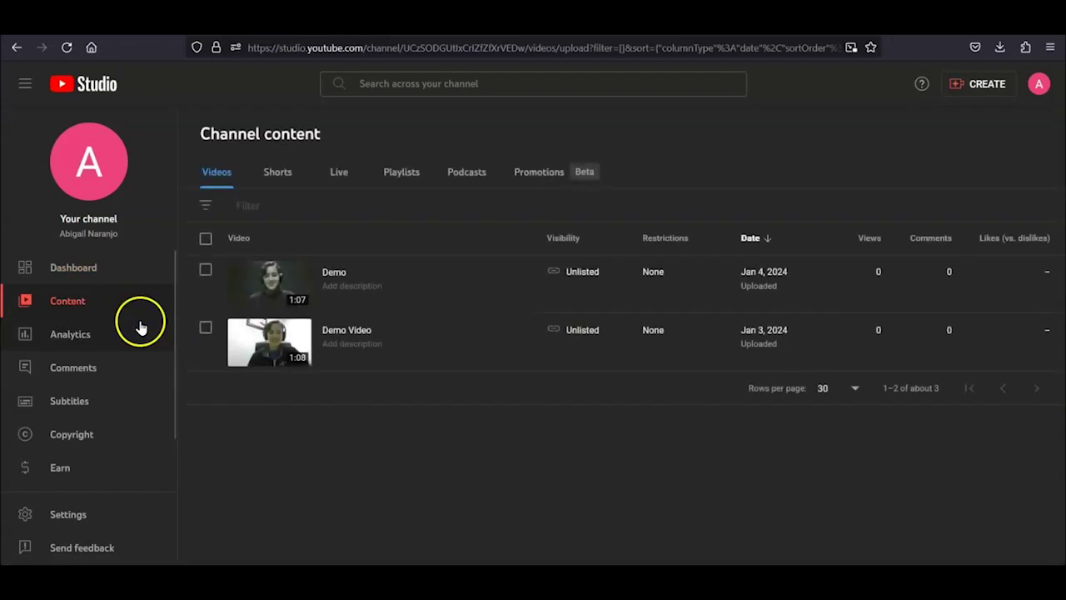
mouse_move(358, 297)
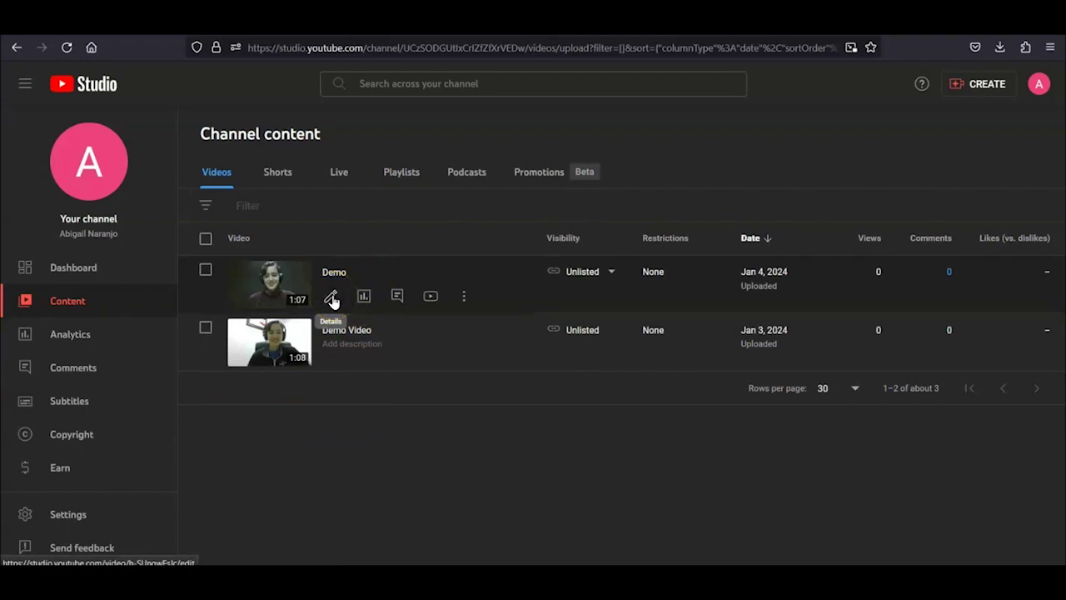
left_click(331, 298)
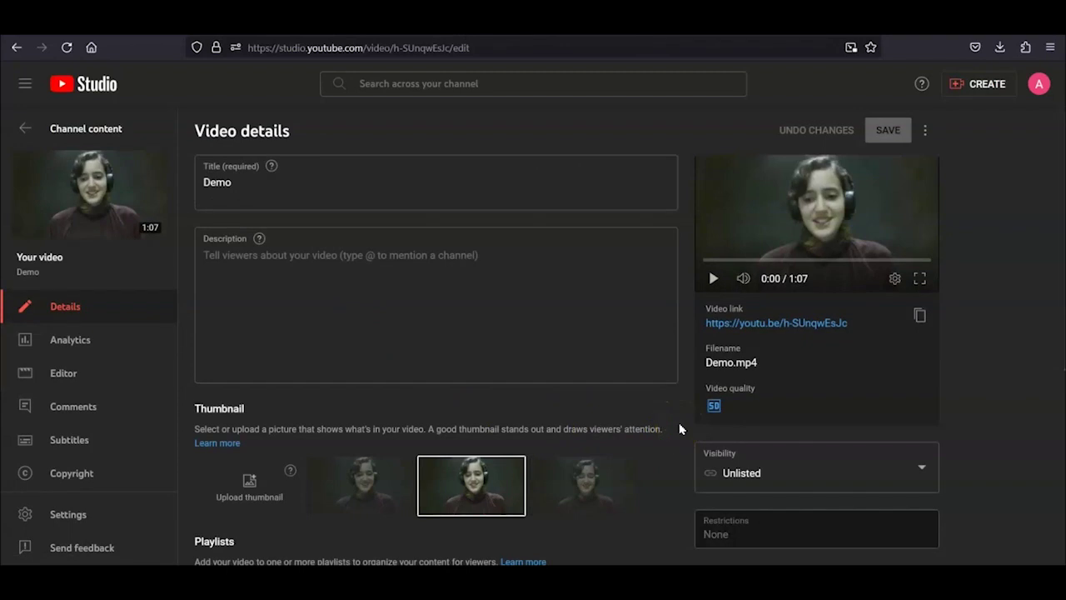
scroll(680, 429, "down", 3)
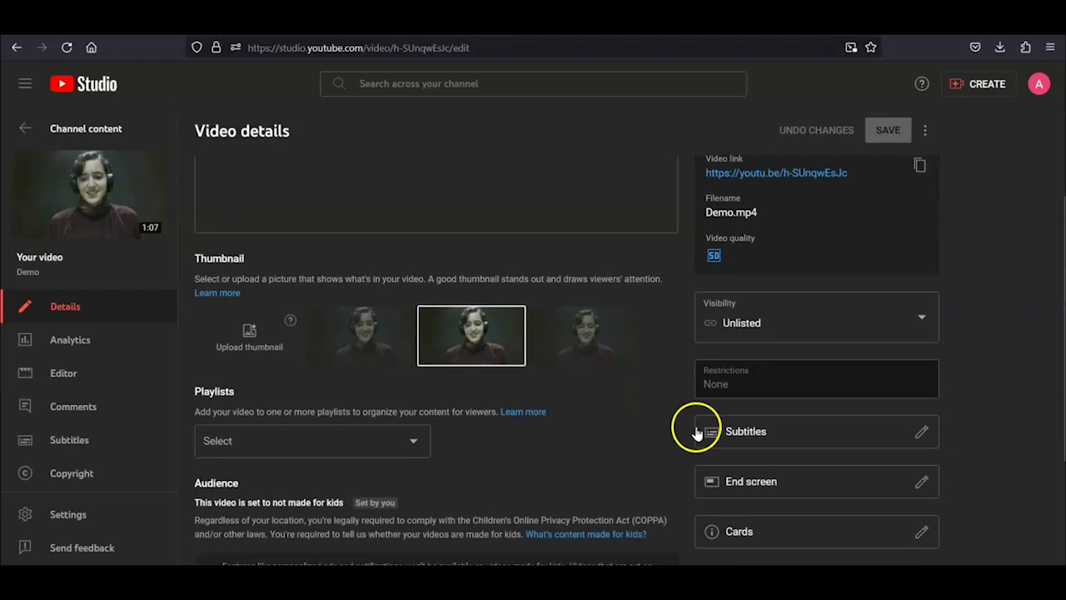
left_click(716, 433)
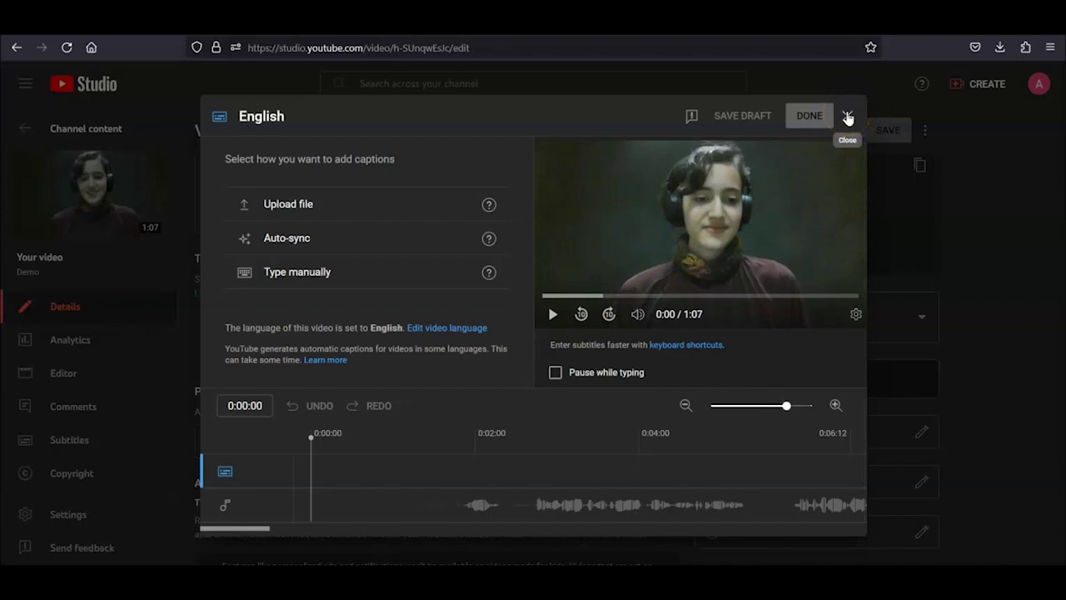
left_click(847, 116)
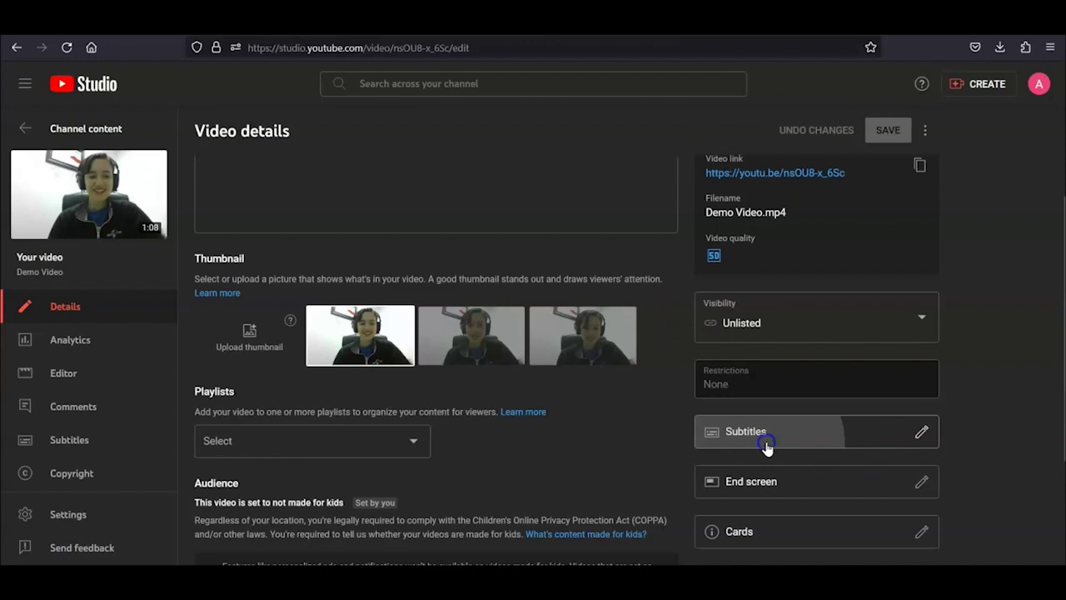
Step: Open the English captions of Demo Video for editing as text and review the whole transcript
left_click(766, 443)
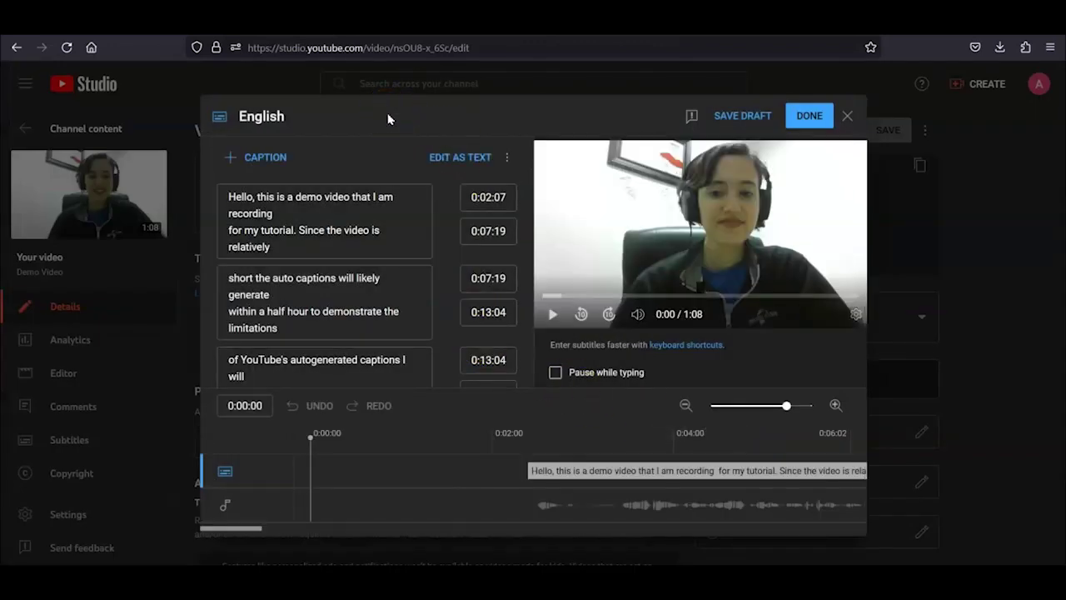
left_click(438, 163)
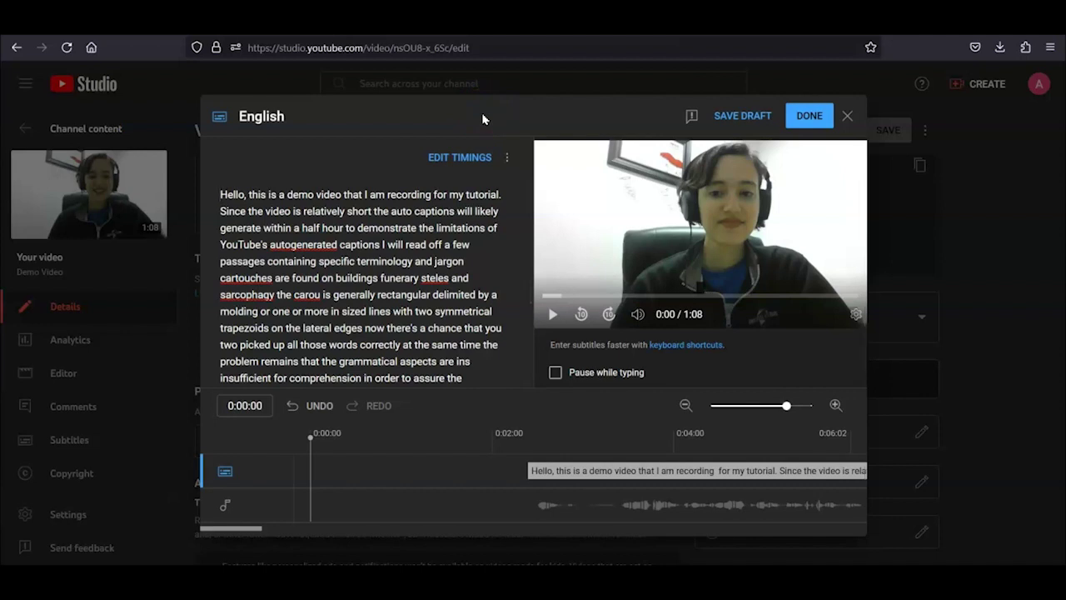
left_click(476, 158)
left_click(480, 162)
scroll(489, 262, "down", 3)
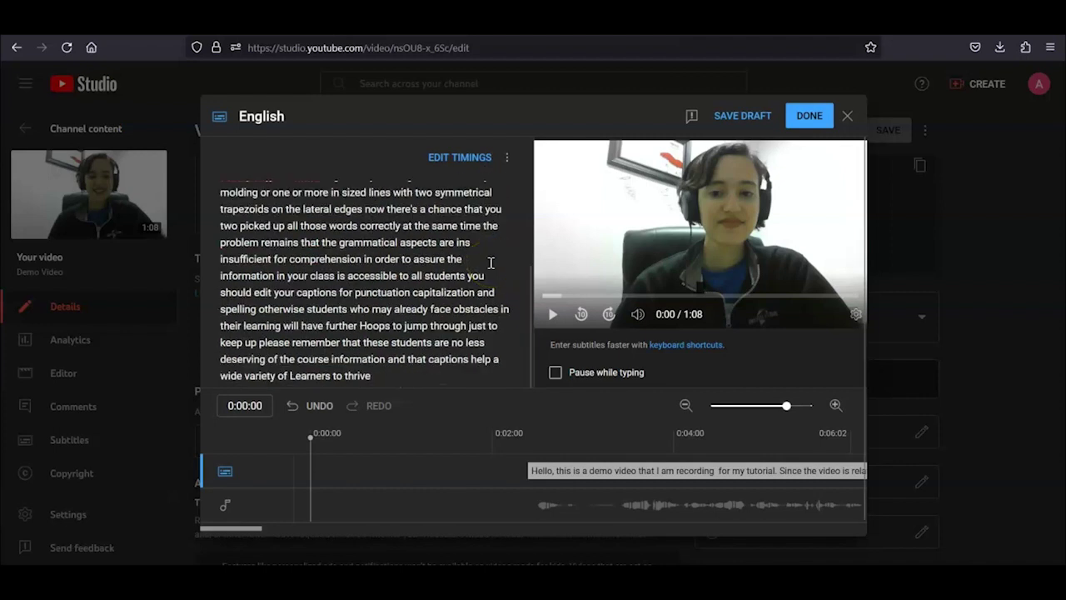
scroll(490, 262, "up", 3)
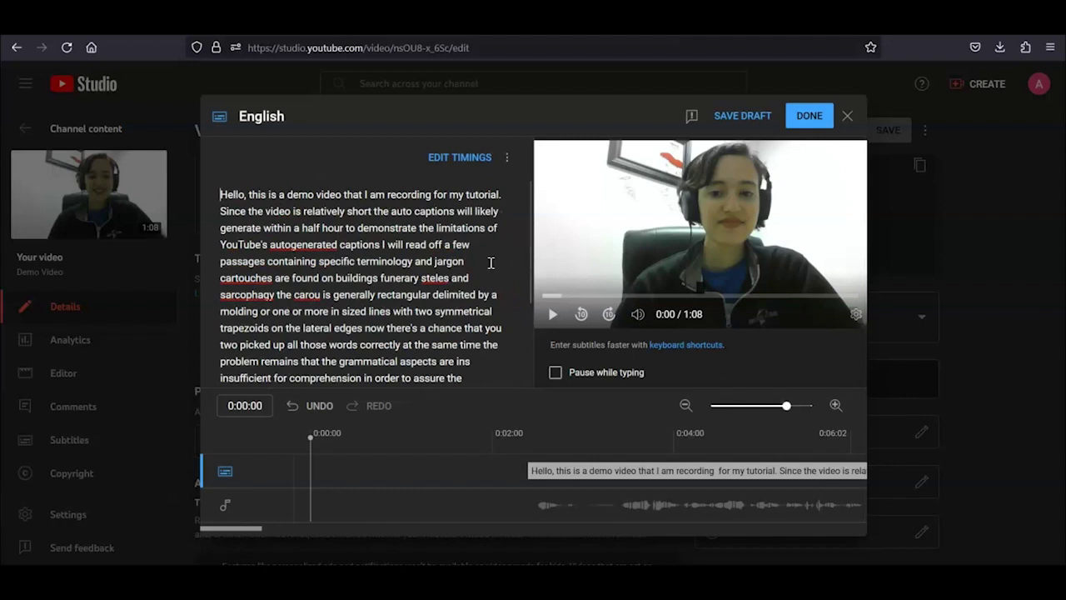
Step: Save the English captions of Demo Video as a draft and finish the caption edit
left_click(488, 278)
left_click(744, 114)
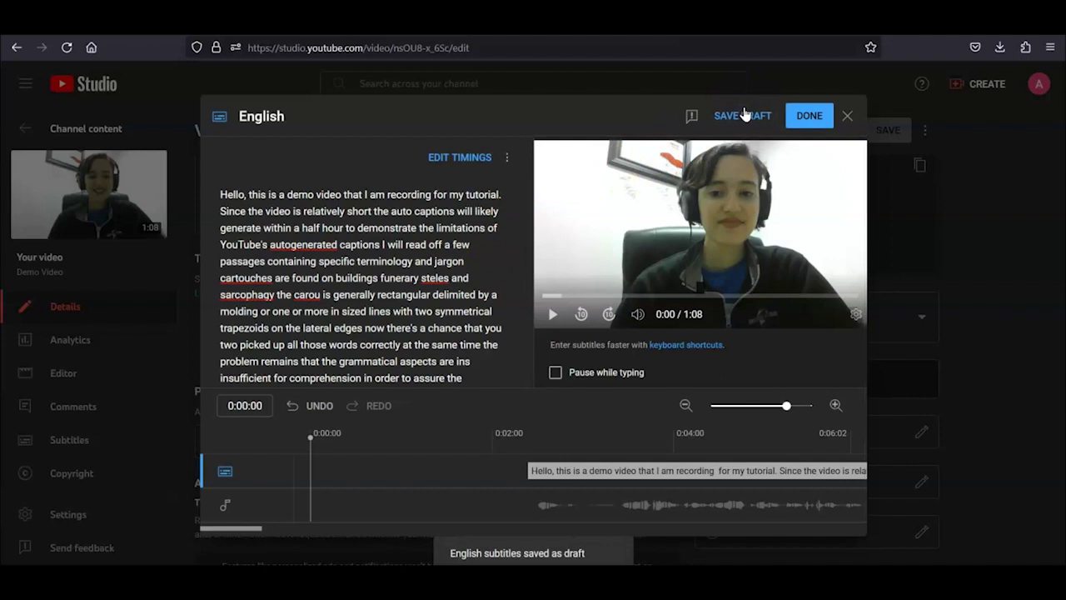
left_click(792, 125)
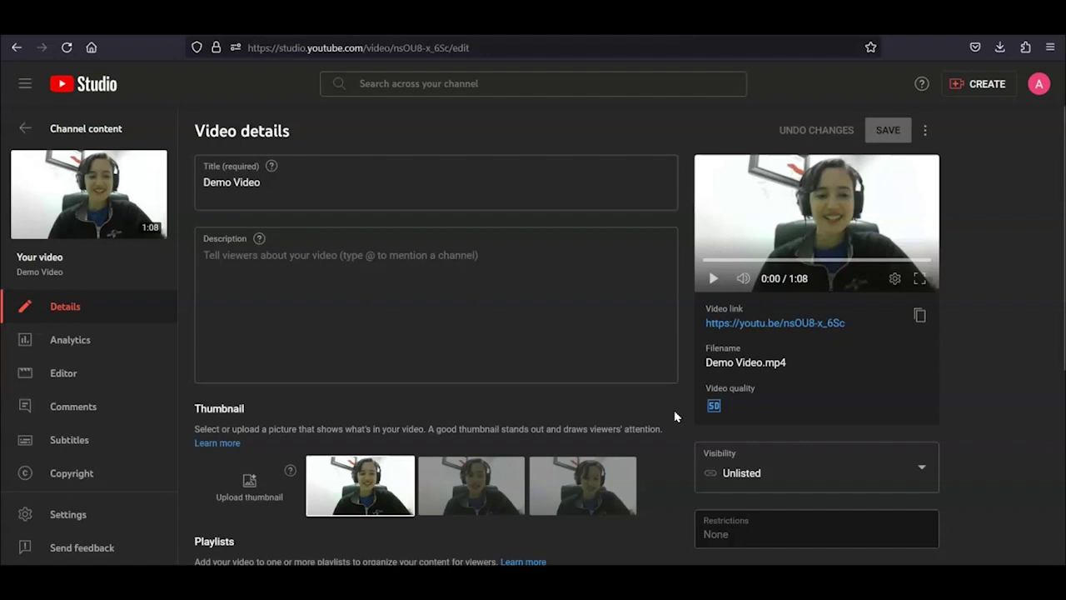
Step: Copy the video link of Demo Video from its details page
left_click(919, 322)
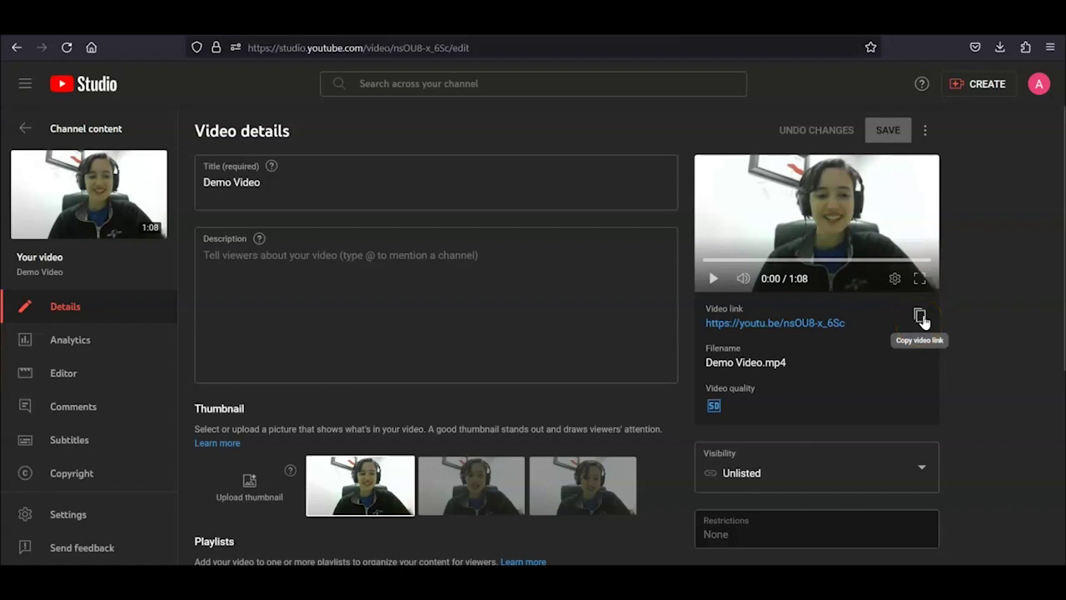
left_click(921, 317)
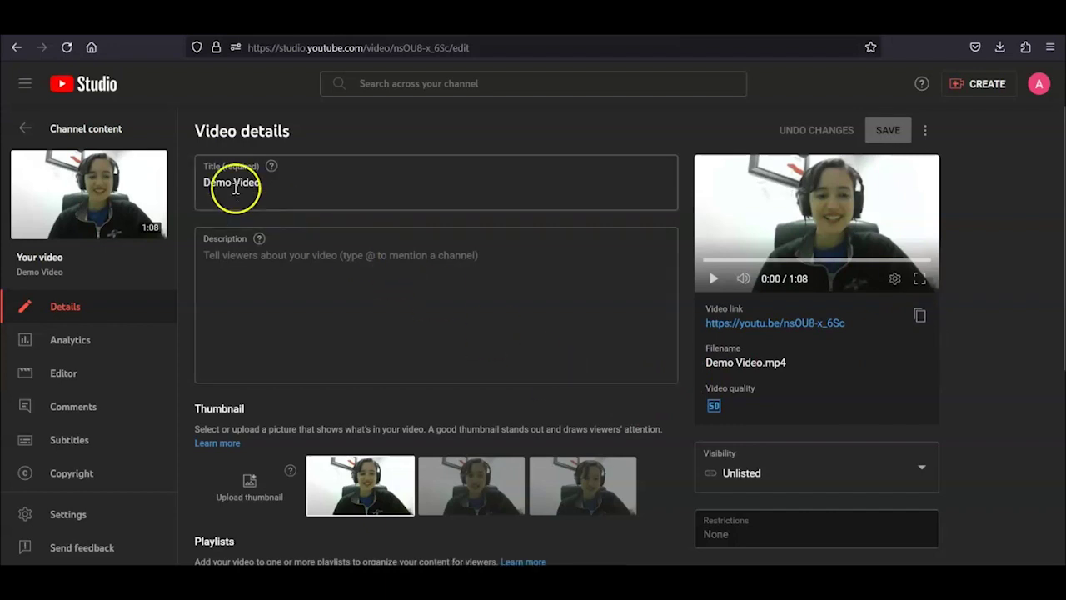
Step: Return to the channel content and open the subtitles page of Demo Video from the channel subtitles list
left_click(119, 131)
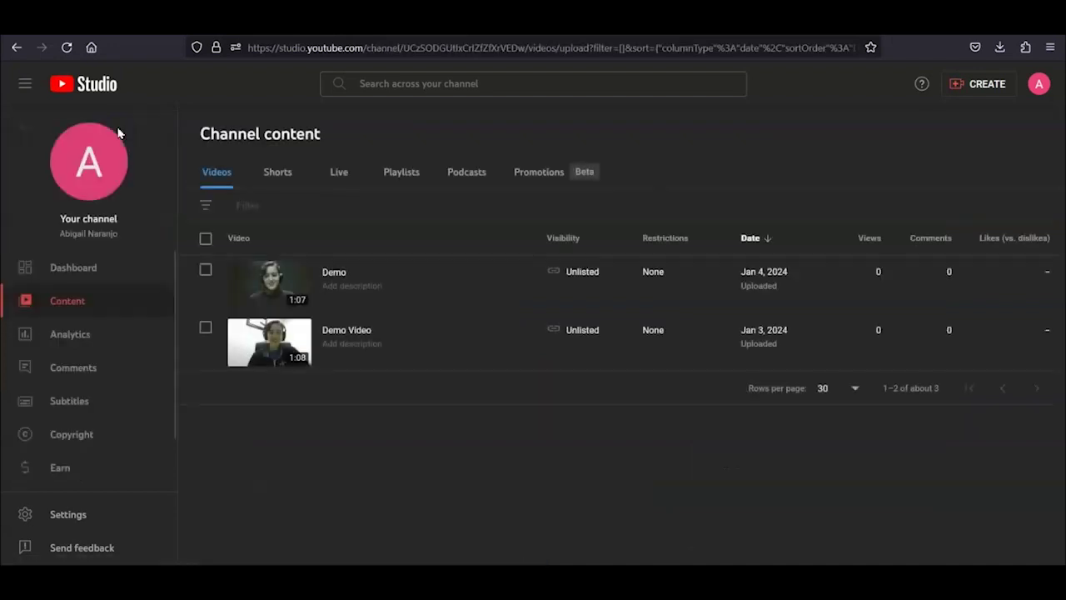
left_click(97, 304)
left_click(94, 397)
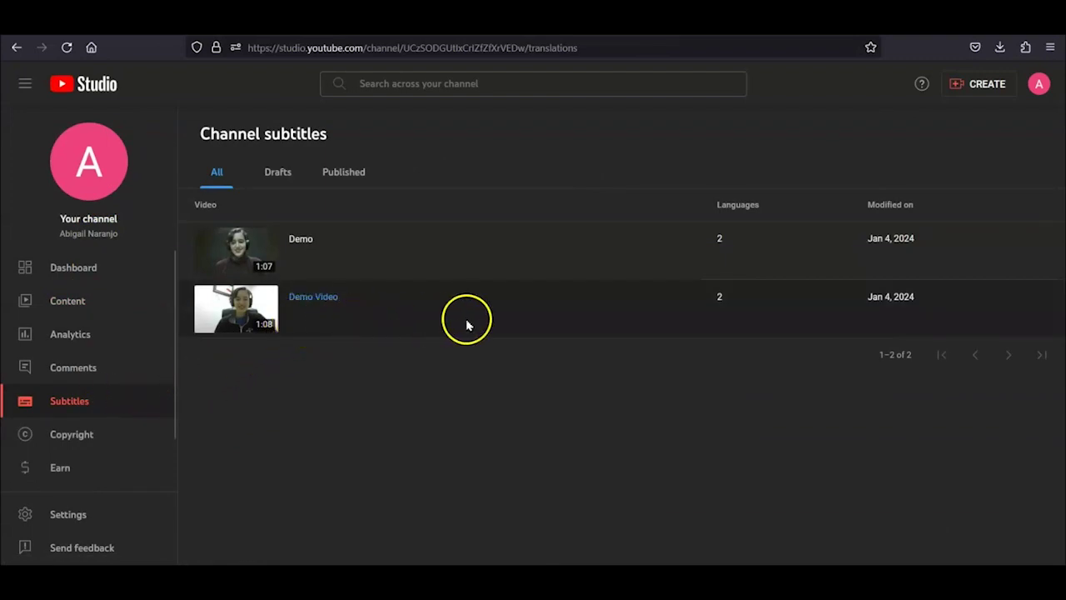
left_click(319, 297)
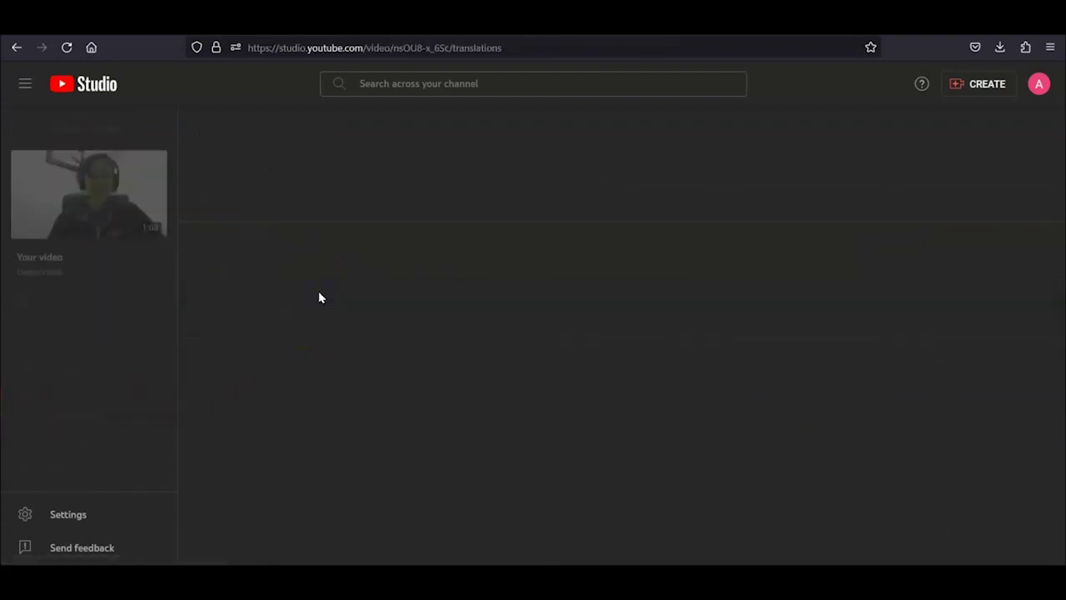
Step: Download the published English (video language) subtitles of Demo Video as an .srt file and save it to the computer
mouse_move(519, 213)
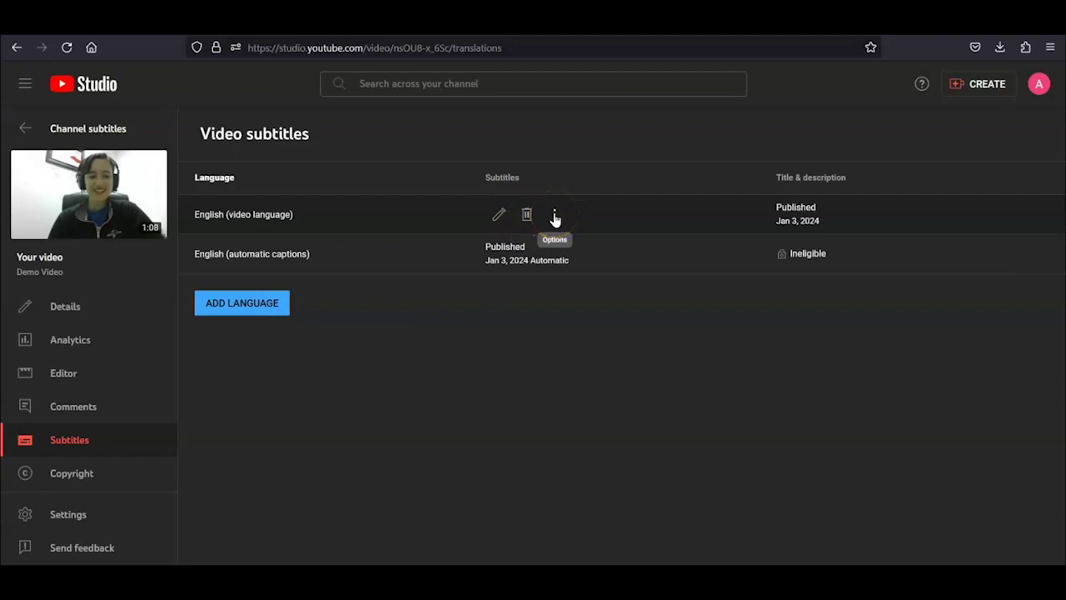
left_click(555, 219)
left_click(556, 231)
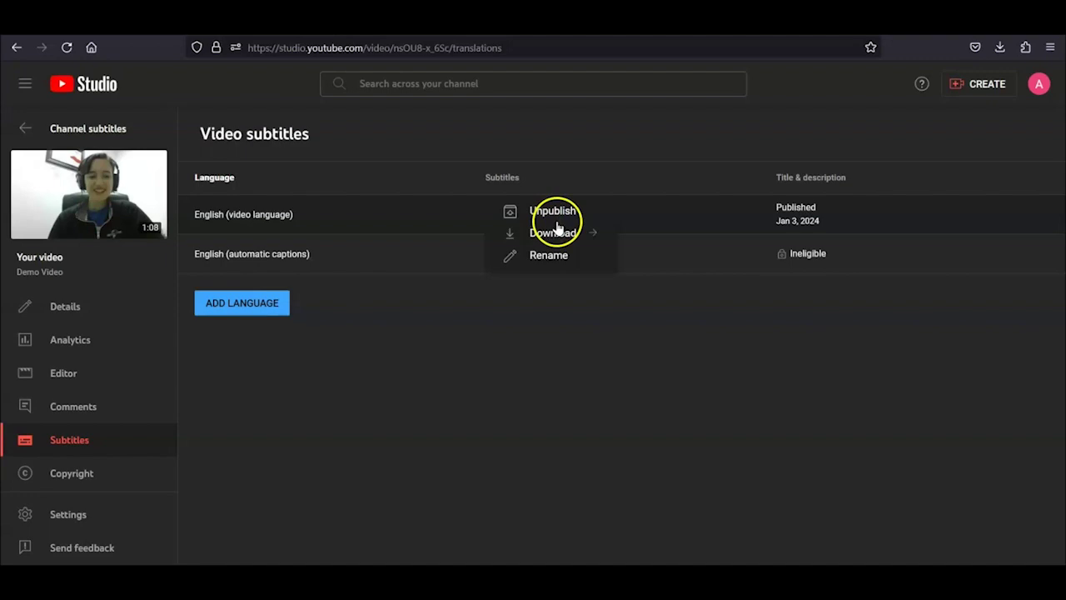
left_click(523, 254)
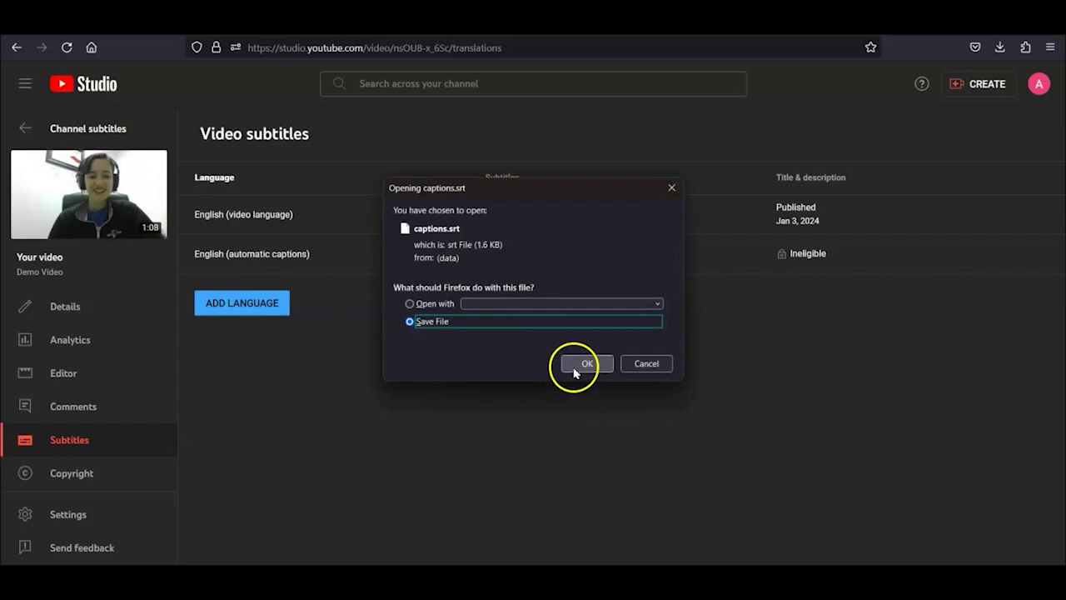
left_click(574, 370)
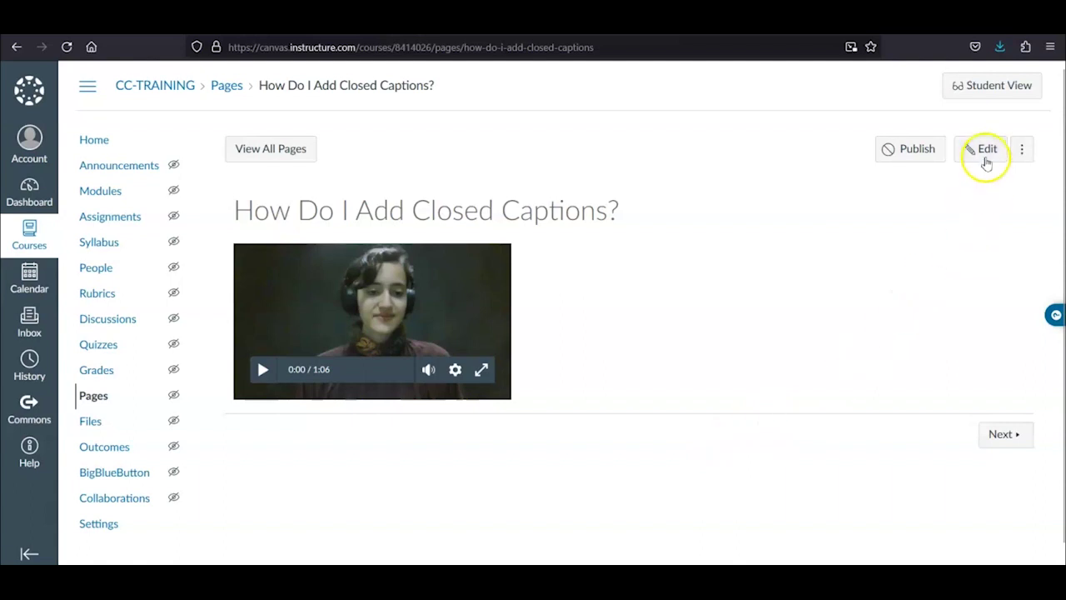
Step: In Canvas, edit the page "How Do I Add Closed Captions?" and open the options of its embedded video
left_click(986, 159)
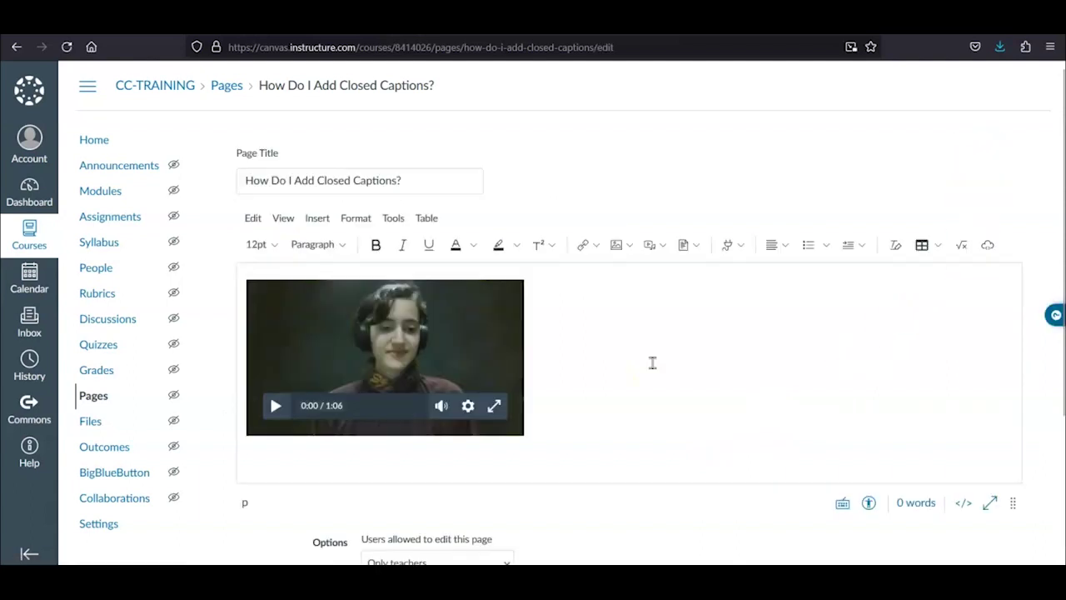
left_click(492, 344)
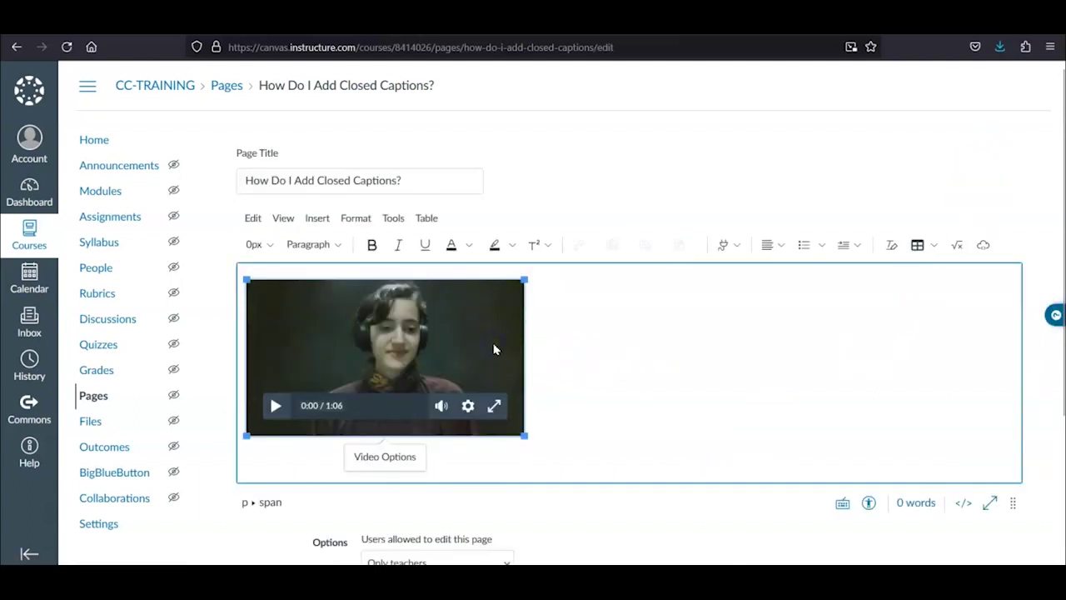
left_click(405, 461)
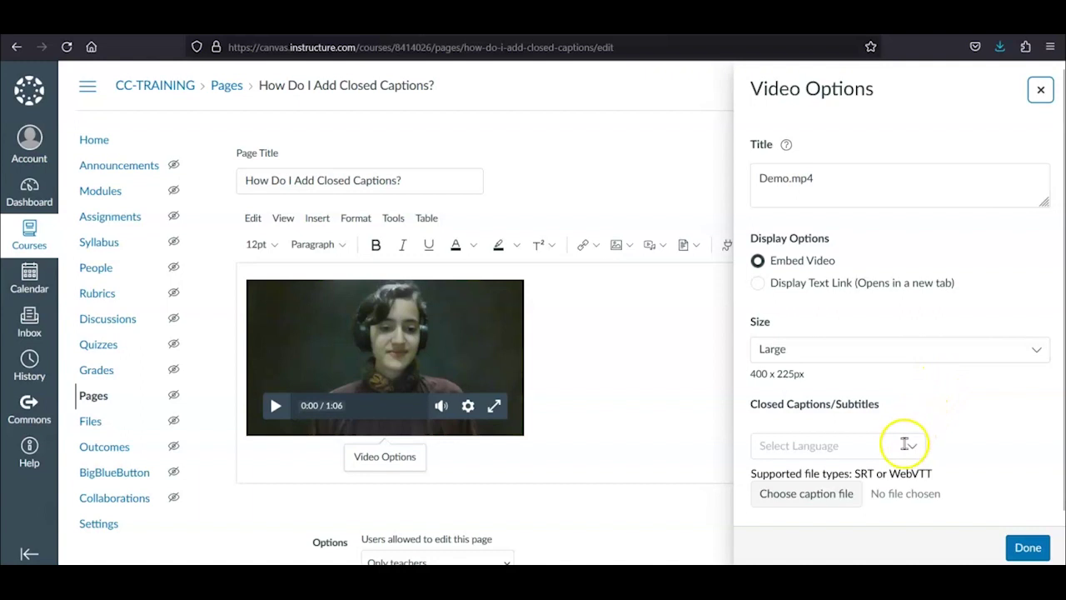
Step: Add English closed captions to the Demo.mp4 video using the caption file captions(20).srt from Downloads
left_click(911, 449)
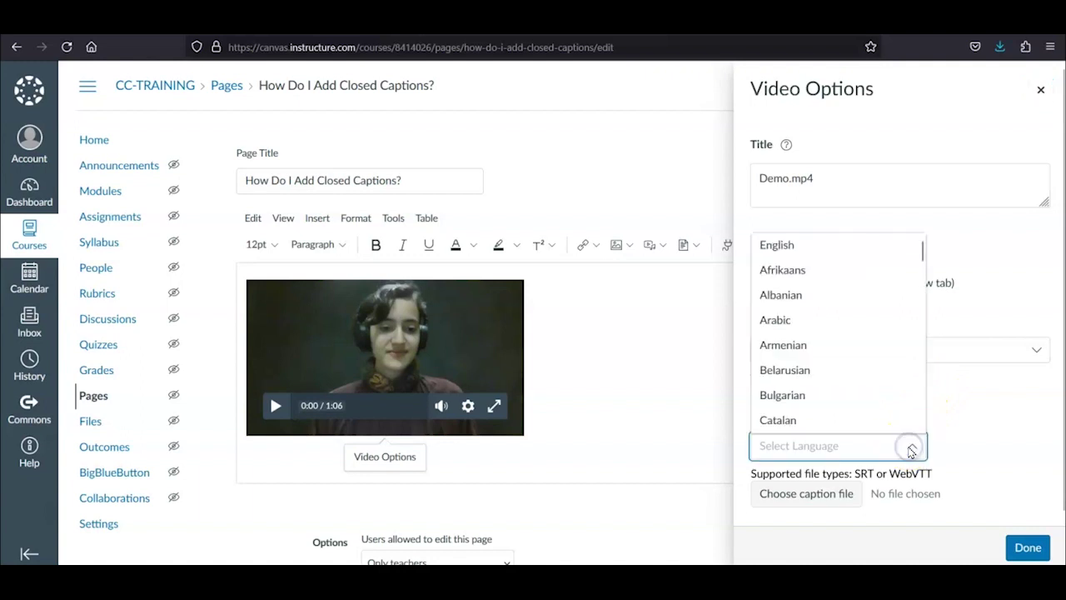
left_click(785, 248)
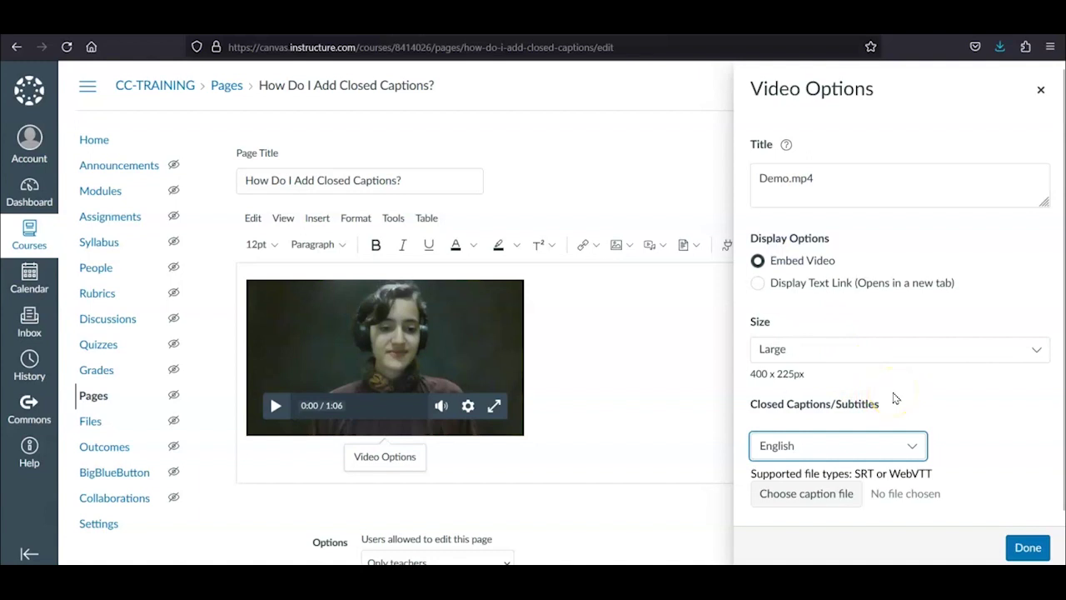
left_click(839, 495)
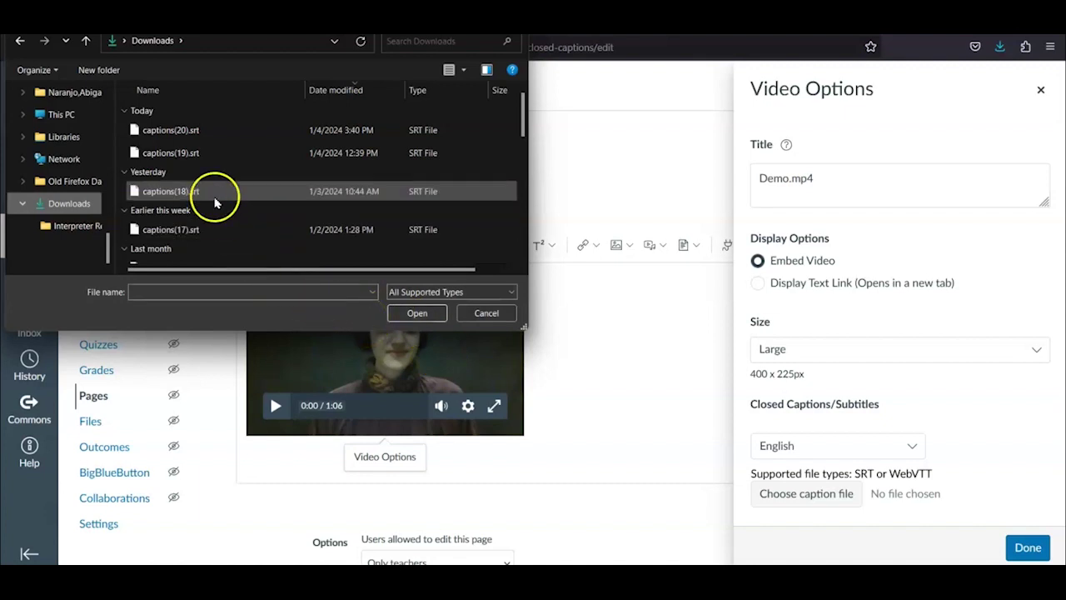
double_click(196, 142)
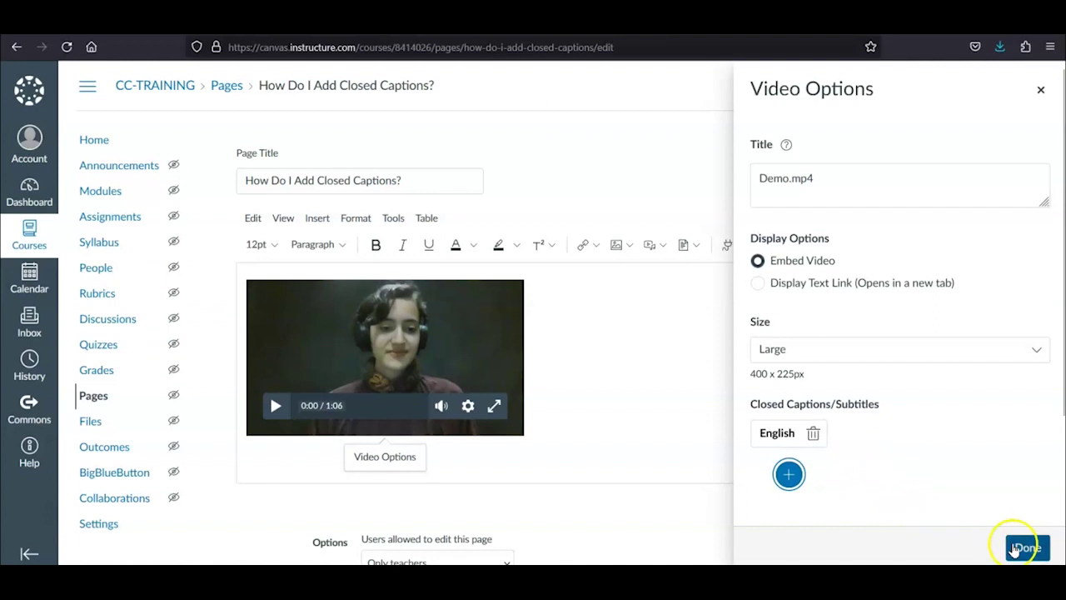